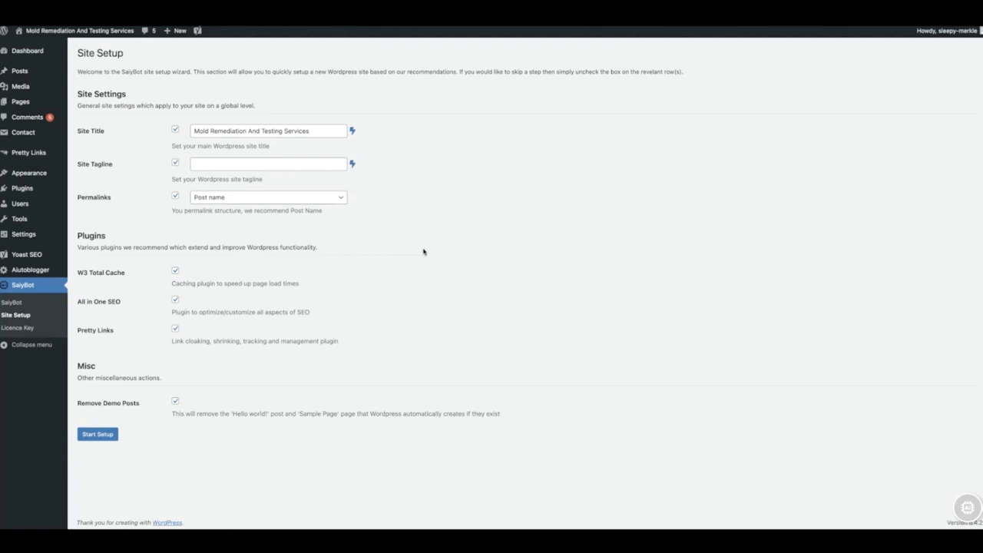
Look over the AI suggestion form for the site title in the site setup and dismiss it.
left_click(424, 248)
left_click(422, 247)
left_click(500, 230)
left_click(354, 133)
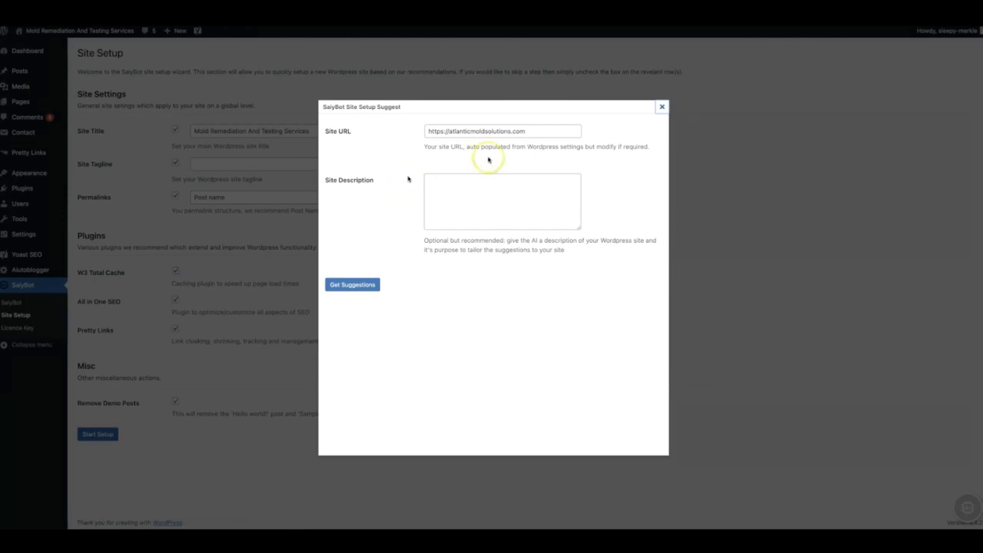
left_click(660, 106)
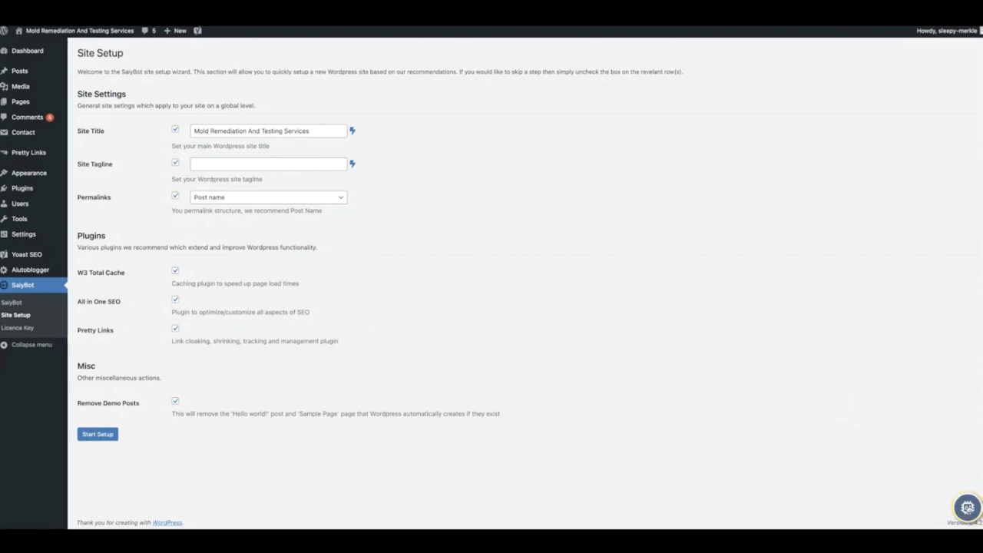
Ask the SaiyBot chat assistant to "Add a new post with the title how to remove mold yourself".
left_click(968, 507)
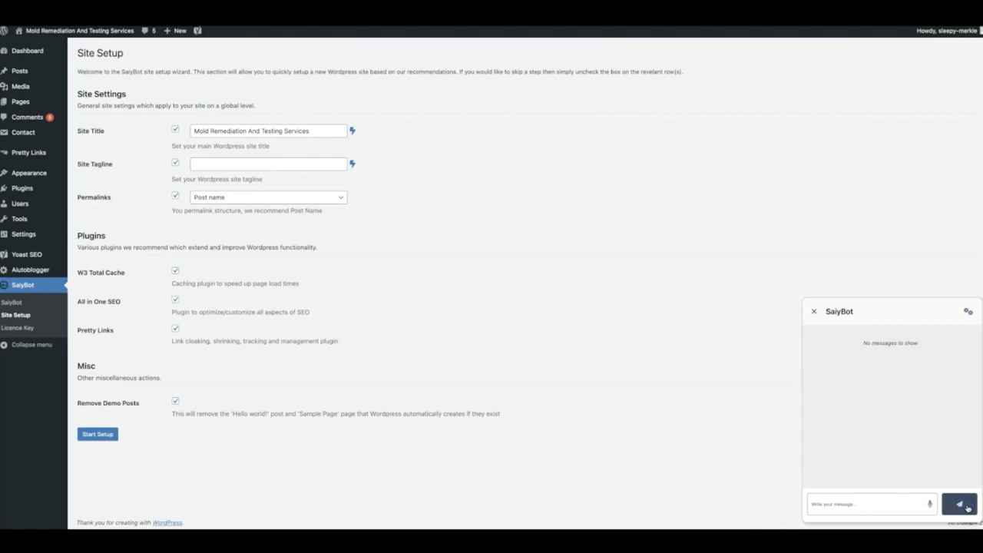
left_click(929, 504)
left_click(923, 502)
left_click(908, 505)
type("Add a new post with the title")
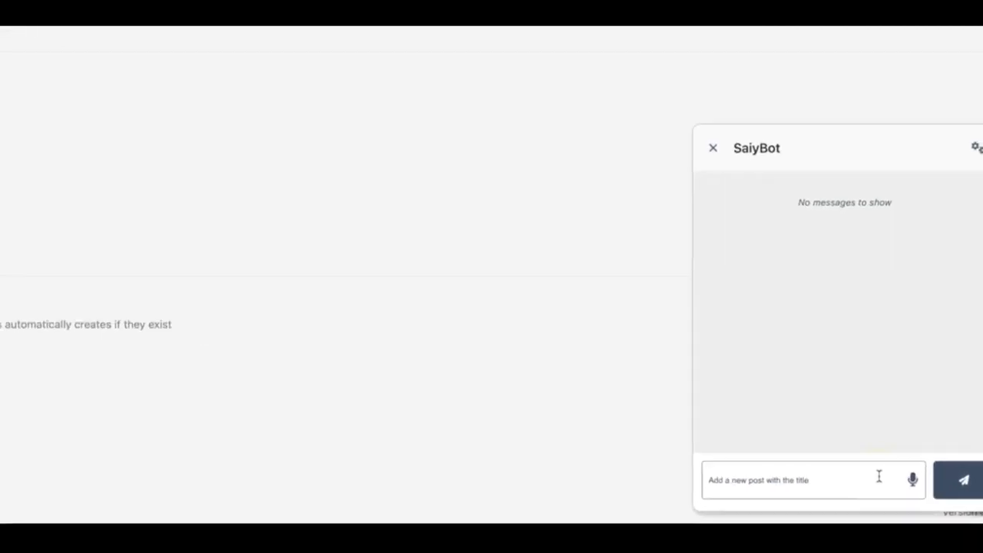
type(" how to remove")
type(" mold yourself")
key("Return")
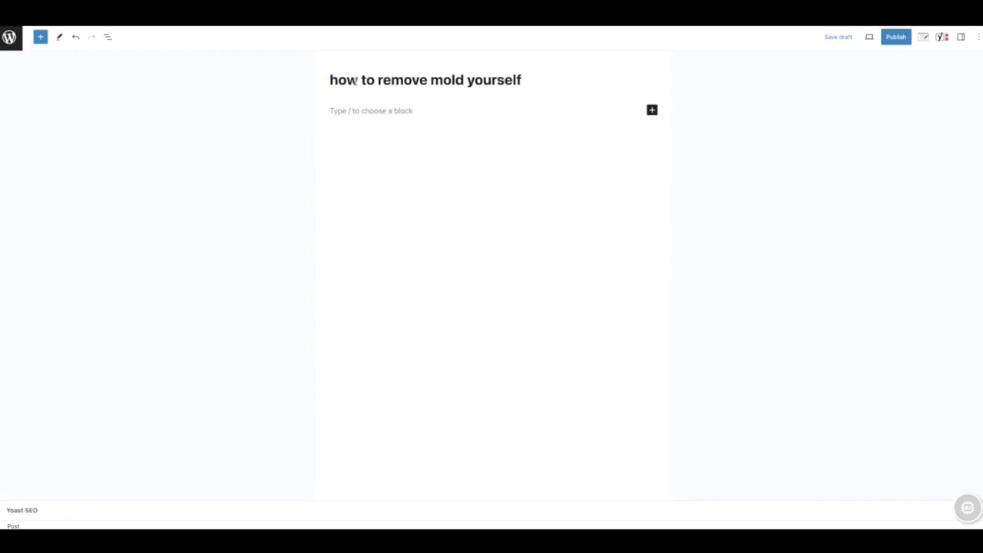
Capitalize the first letter of the post title and copy the title "How to remove mold yourself" into the first paragraph.
key("BackSpace")
type("H")
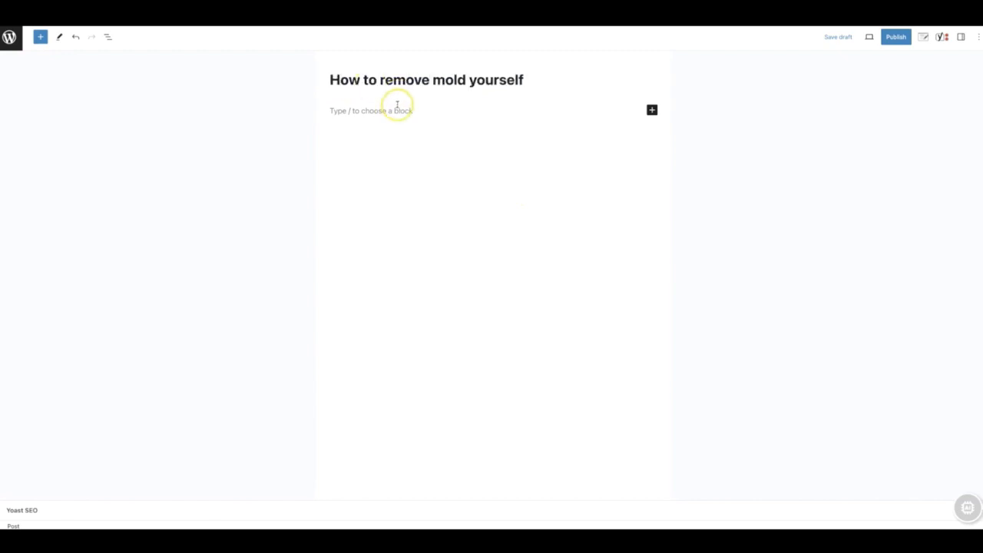
triple_click(397, 80)
key("ctrl+c")
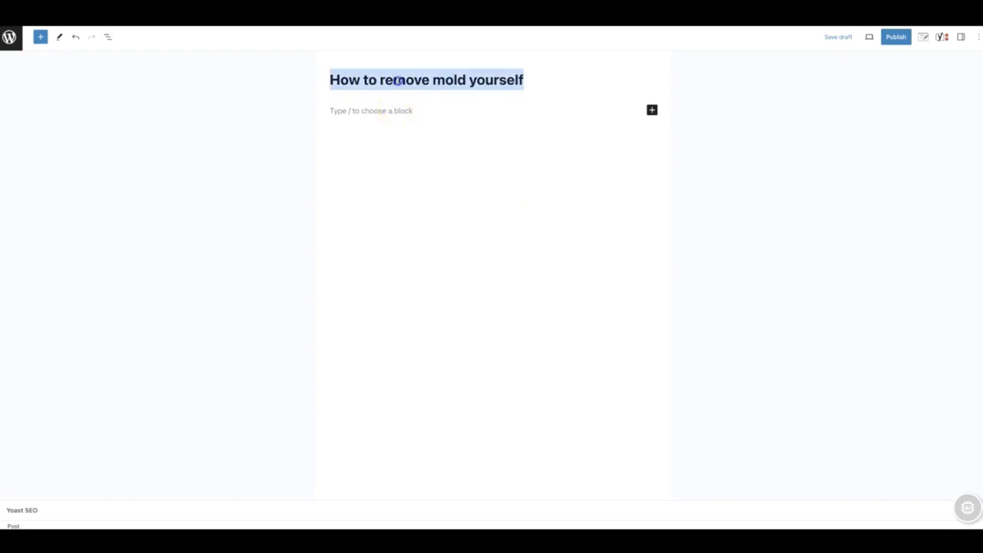
left_click(391, 111)
key("ctrl+v")
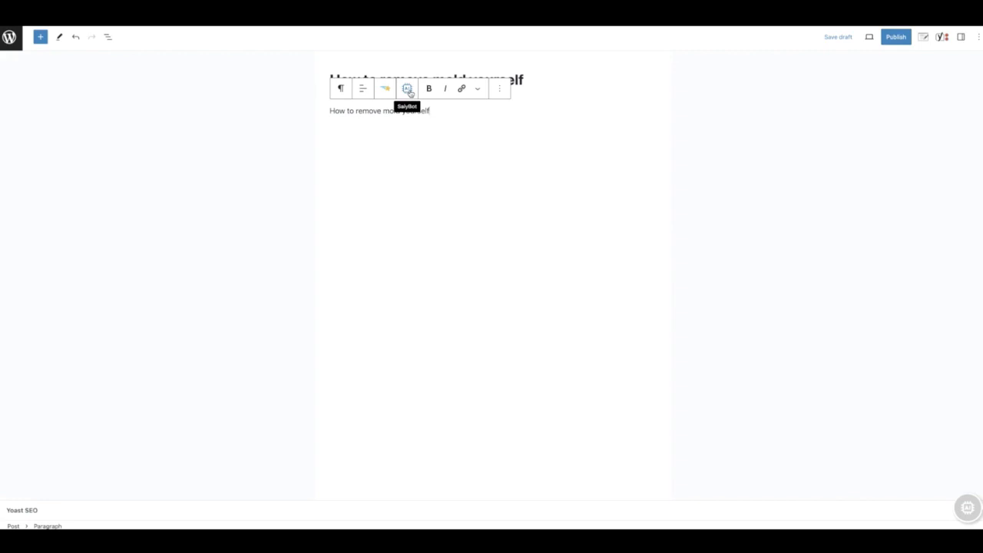
Expand the first paragraph with SaiyBot in Formal style at 200 words and replace it with the generated text.
left_click(410, 92)
left_click(423, 116)
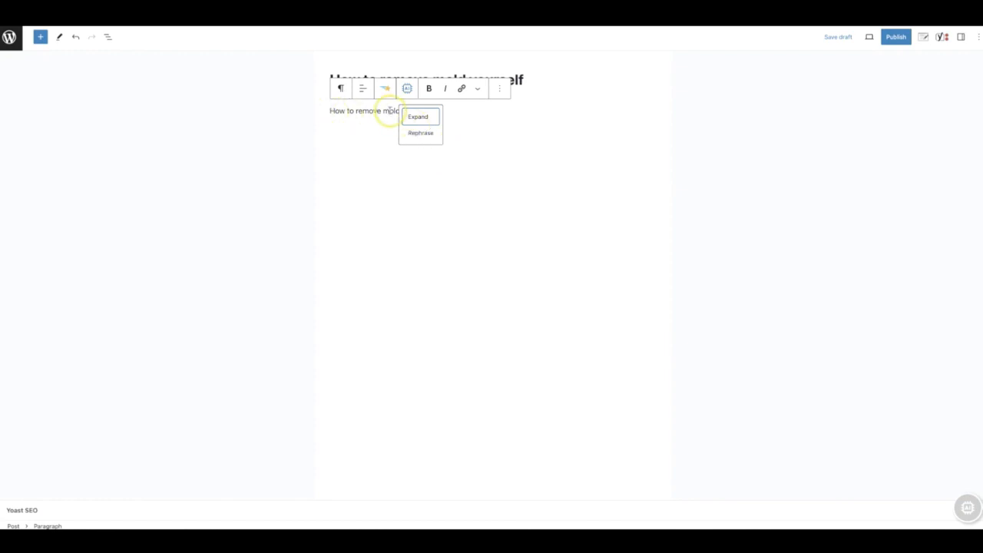
left_click(430, 134)
left_click(425, 123)
left_click(425, 119)
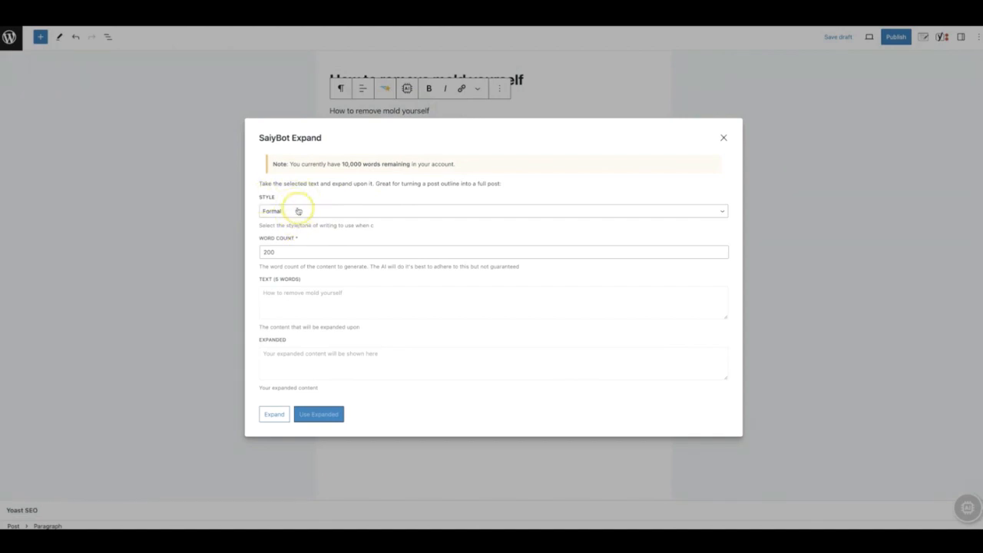
left_click(302, 212)
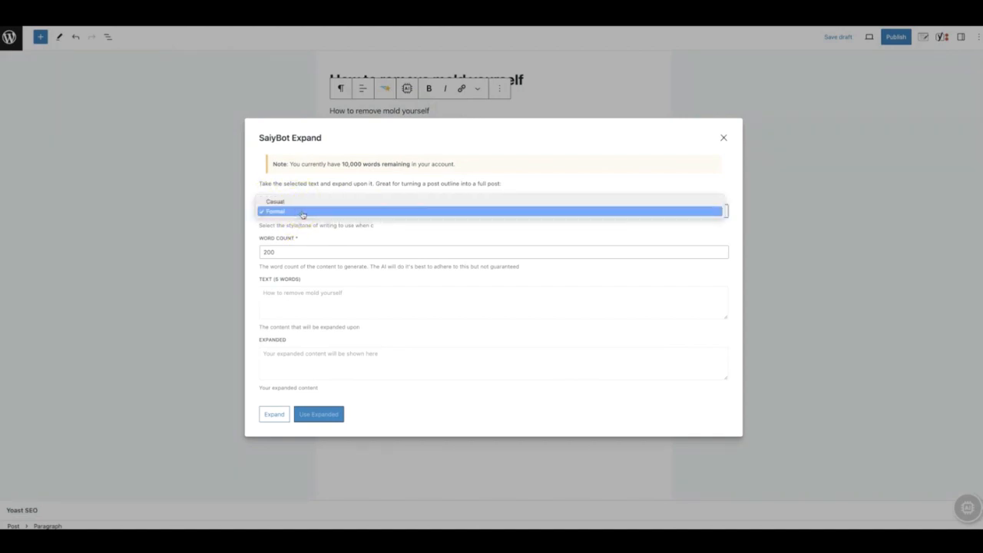
left_click(303, 212)
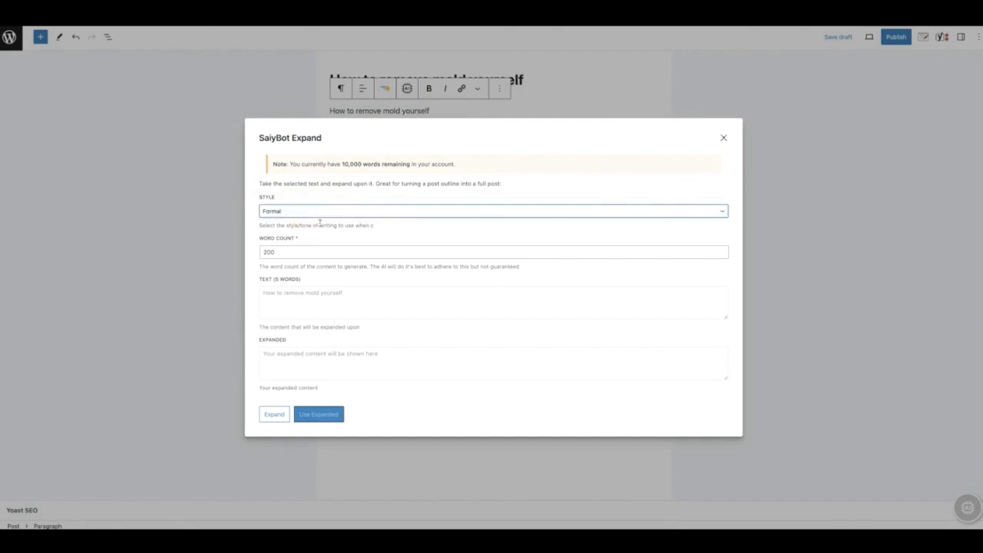
left_click(291, 251)
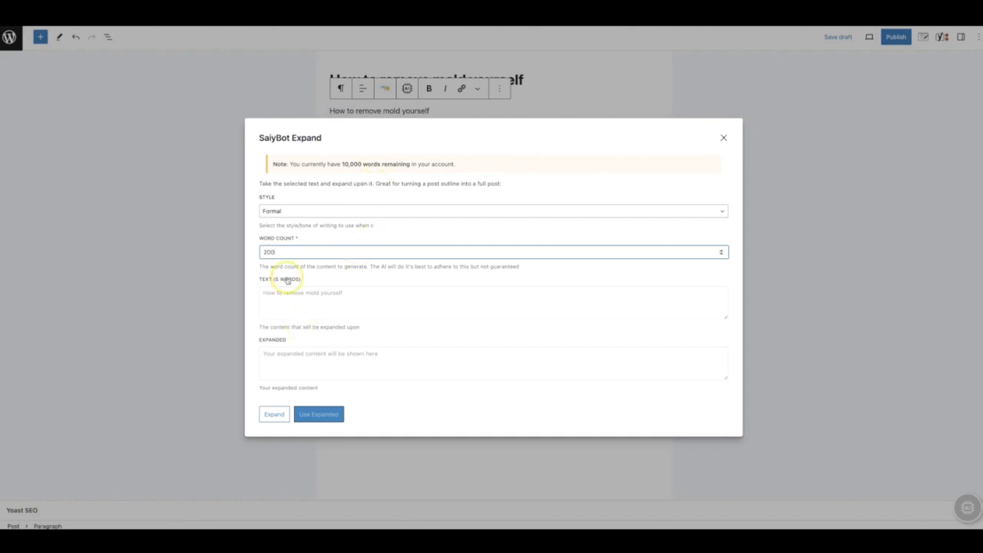
left_click(278, 415)
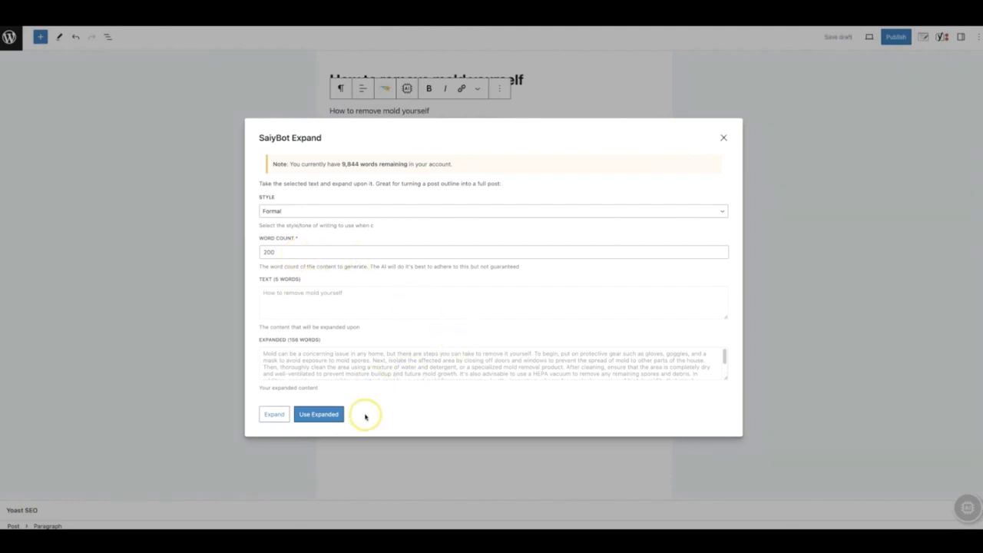
left_click(323, 413)
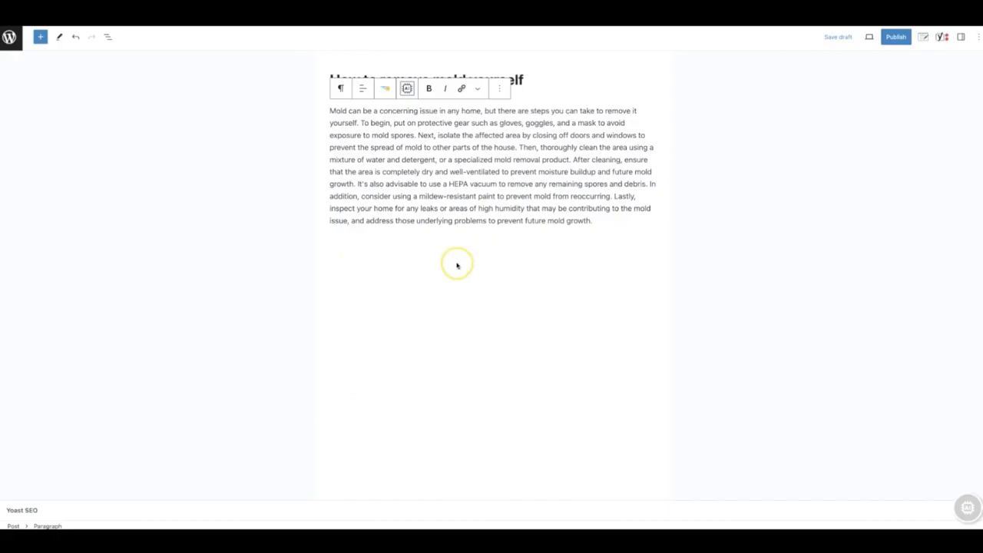
Add a second paragraph reading "Some of the best products for removing mold naturally" below the first one.
left_click(605, 223)
key("Return")
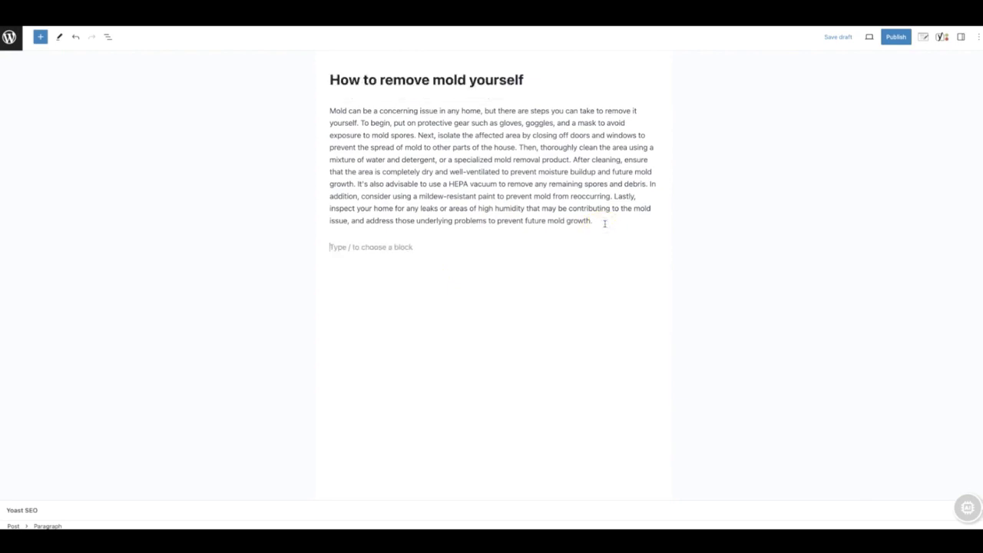
type("Some of the best products for removing mold naturally")
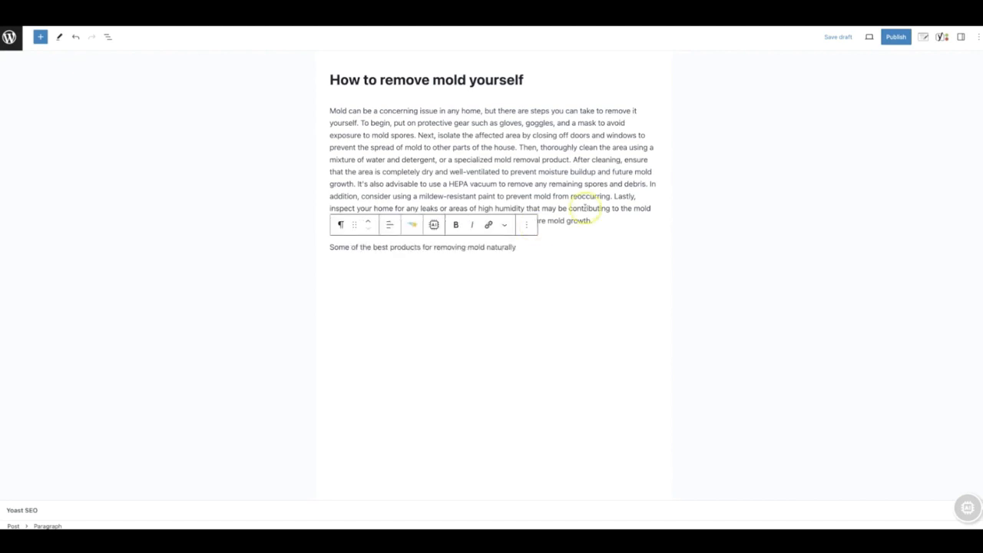
Expand the second paragraph with SaiyBot in Formal style at 200 words and use the generated text in its place.
triple_click(470, 249)
left_click(433, 224)
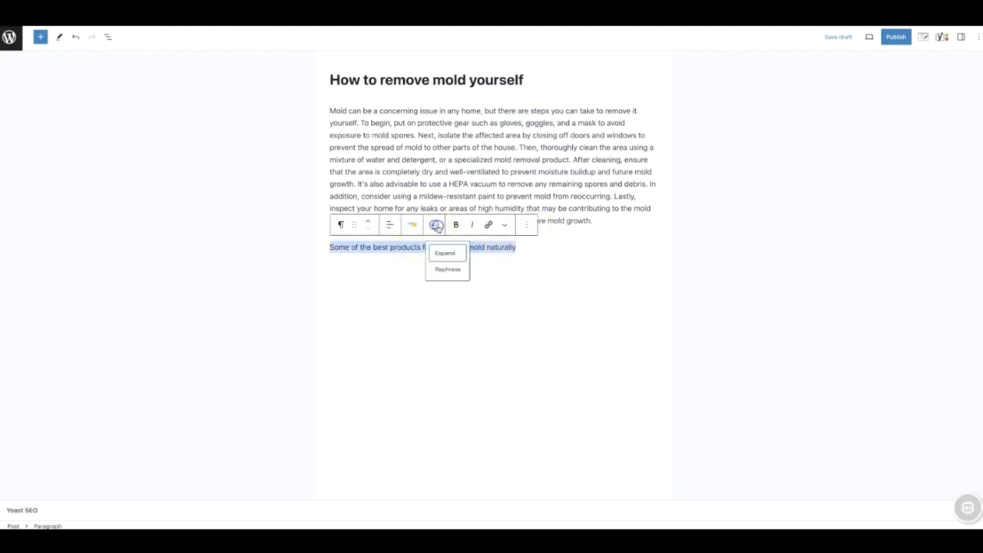
left_click(453, 254)
left_click(274, 414)
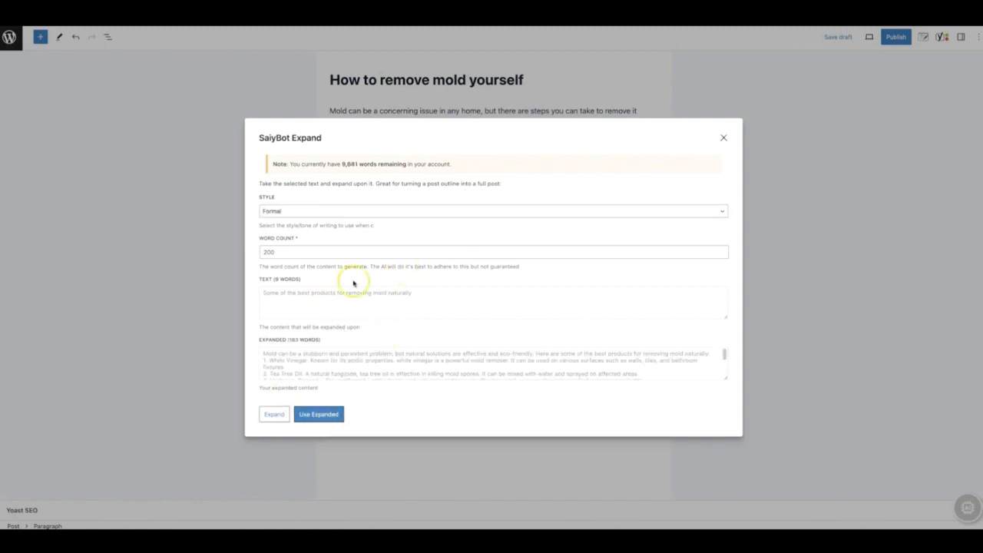
left_click(319, 416)
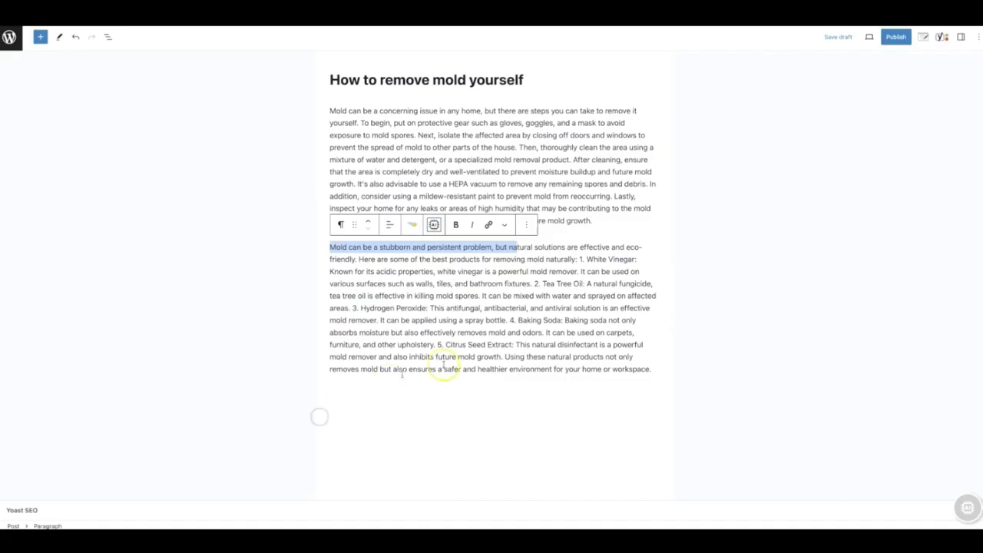
left_click(483, 401)
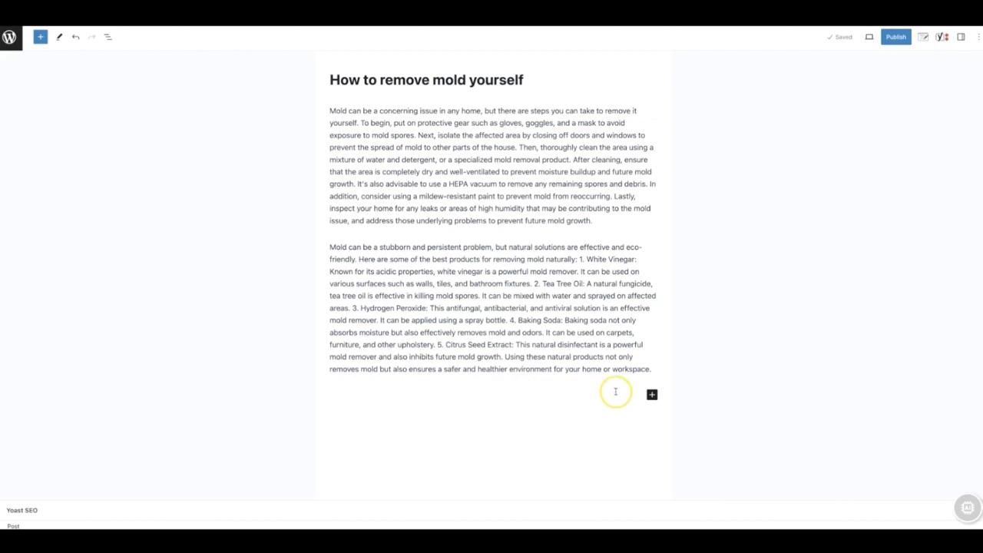
Insert an Image block directly below the second paragraph.
left_click(650, 394)
left_click(40, 37)
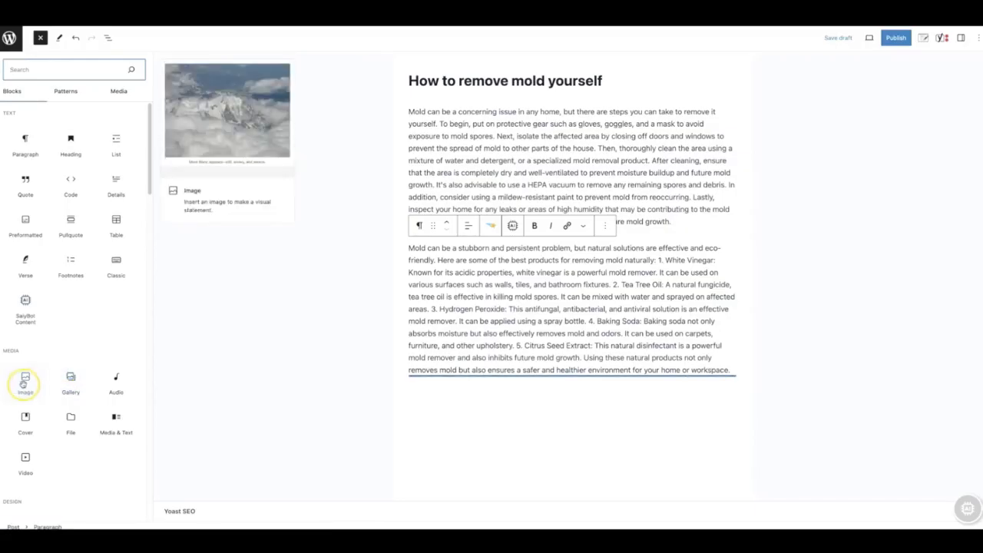
left_click_drag(26, 381, 564, 371)
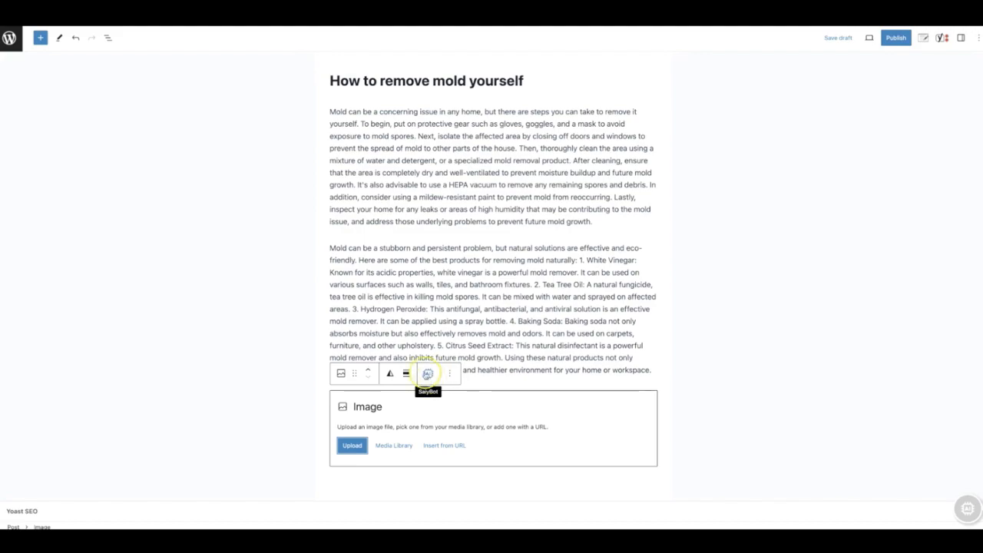
Generate a SaiyBot image from the prompt "a nice 2 story house with a 2 car garage" and use it in the Image block.
left_click(429, 374)
left_click(354, 292)
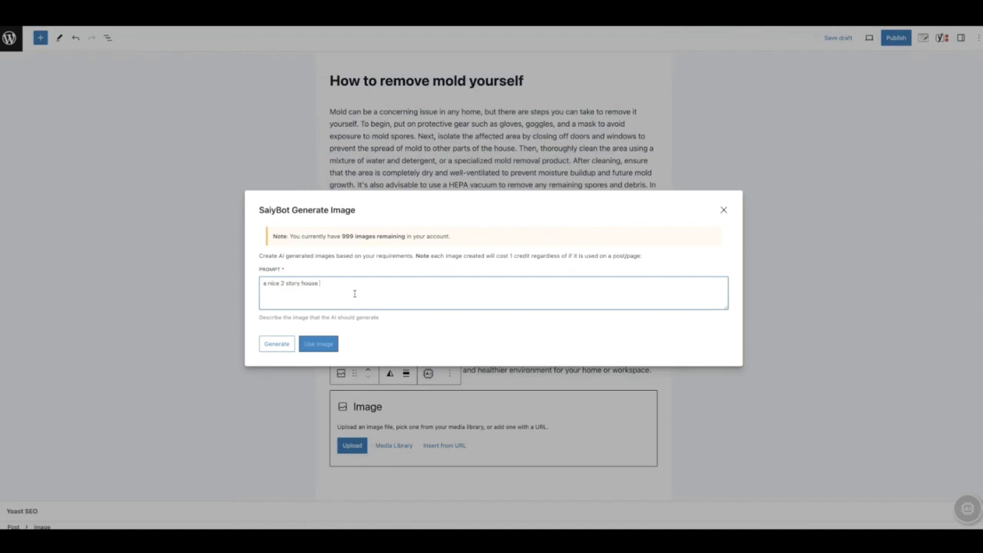
type("with a 2 car garage")
left_click(277, 343)
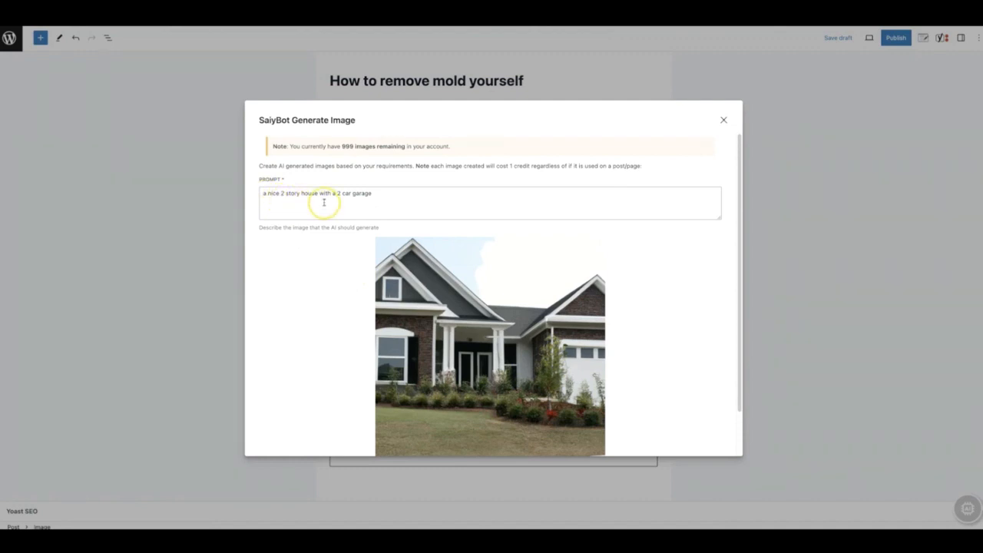
scroll(335, 203, "down", 1)
scroll(335, 203, "down", 3)
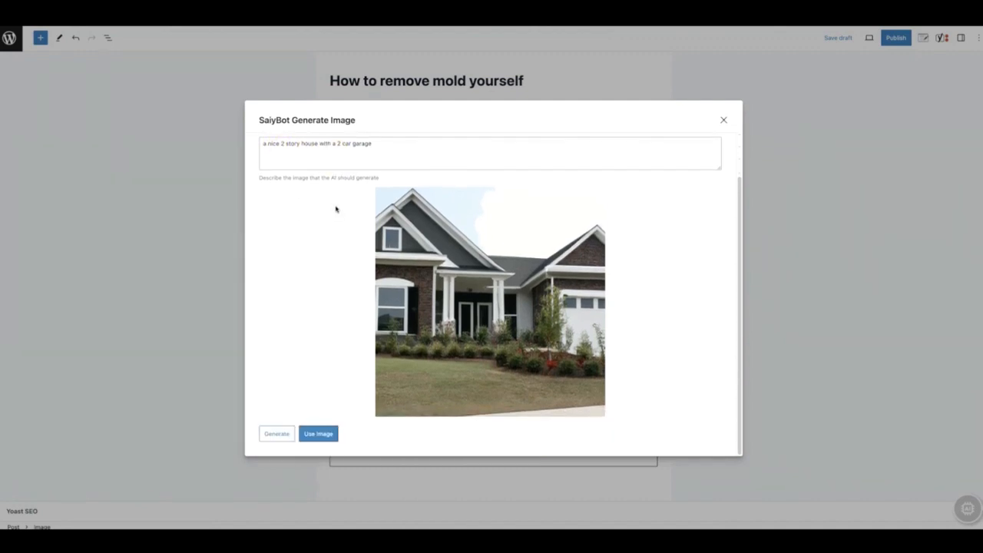
left_click(318, 433)
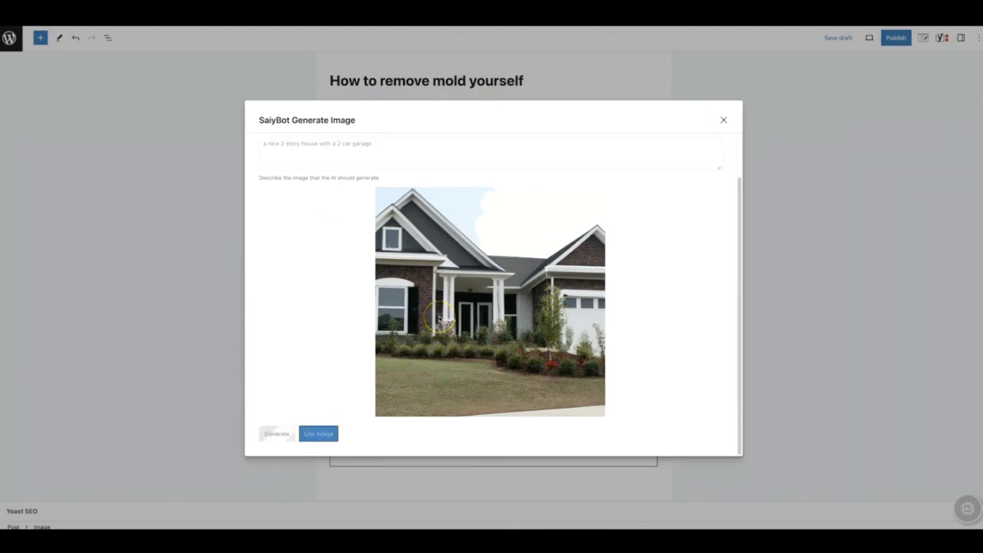
Review the post's text and image and save it as a draft.
scroll(551, 300, "down", 3)
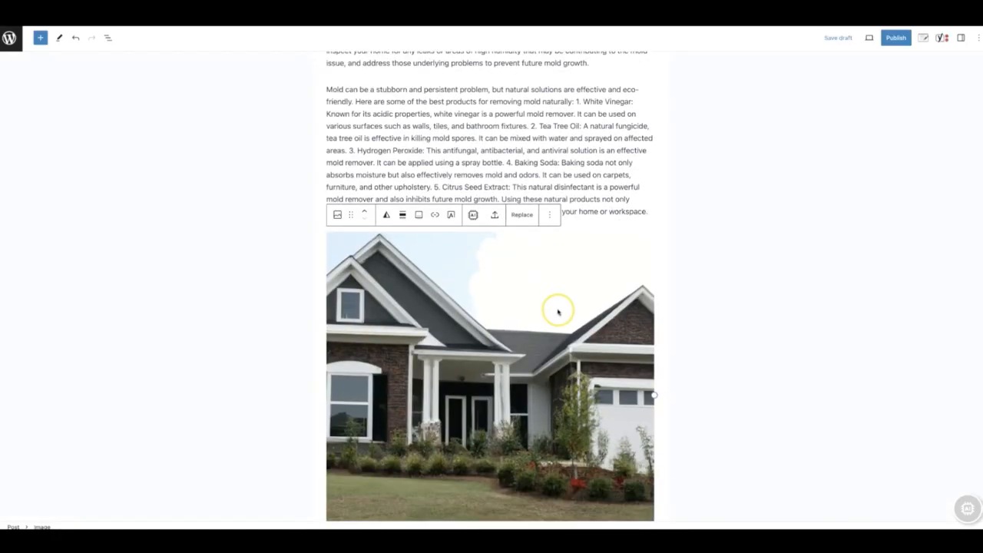
scroll(560, 300, "up", 2)
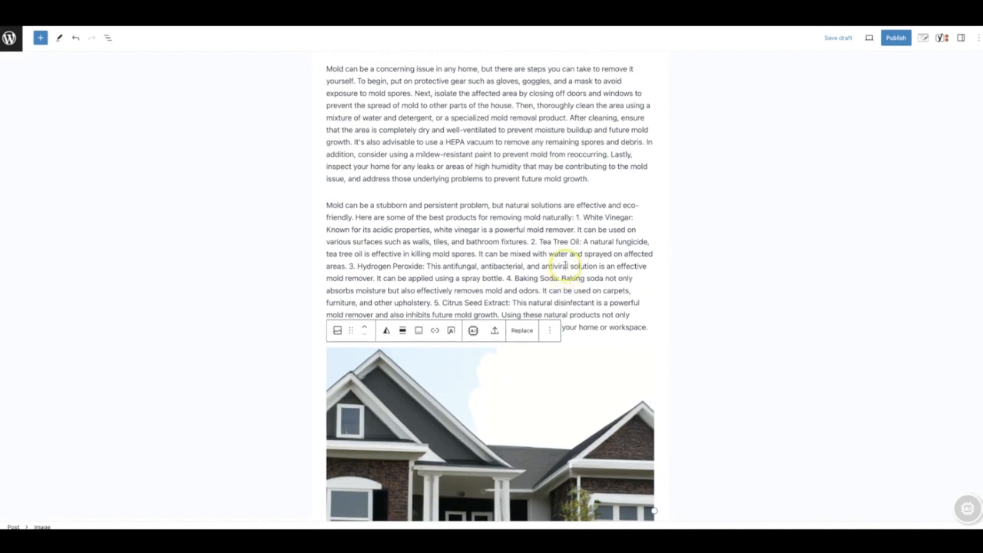
scroll(565, 265, "up", 1)
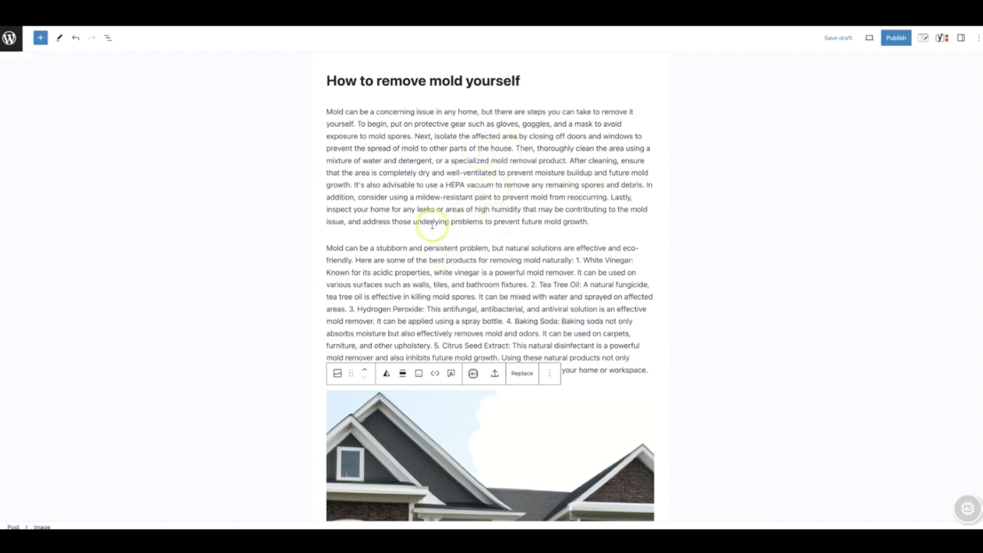
scroll(499, 311, "down", 3)
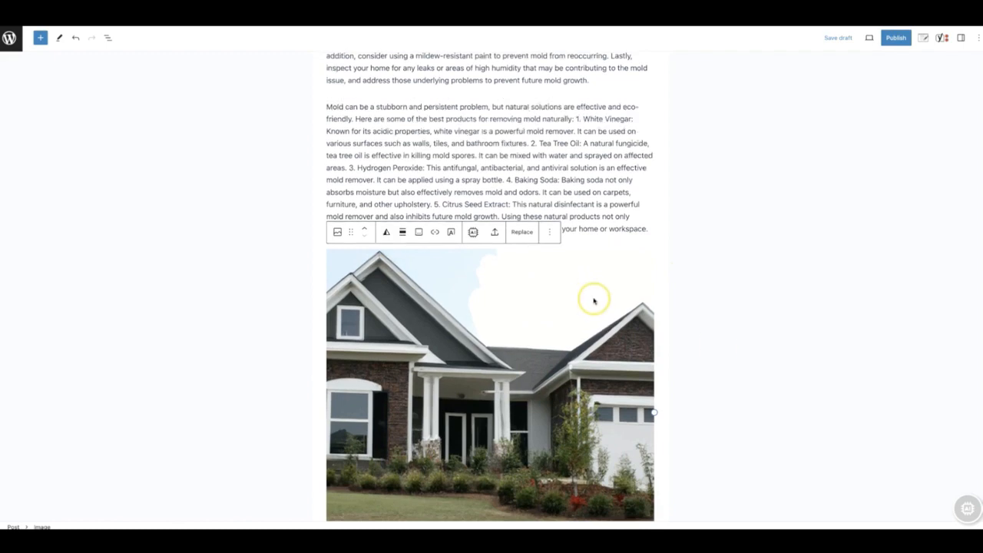
scroll(593, 298, "up", 3)
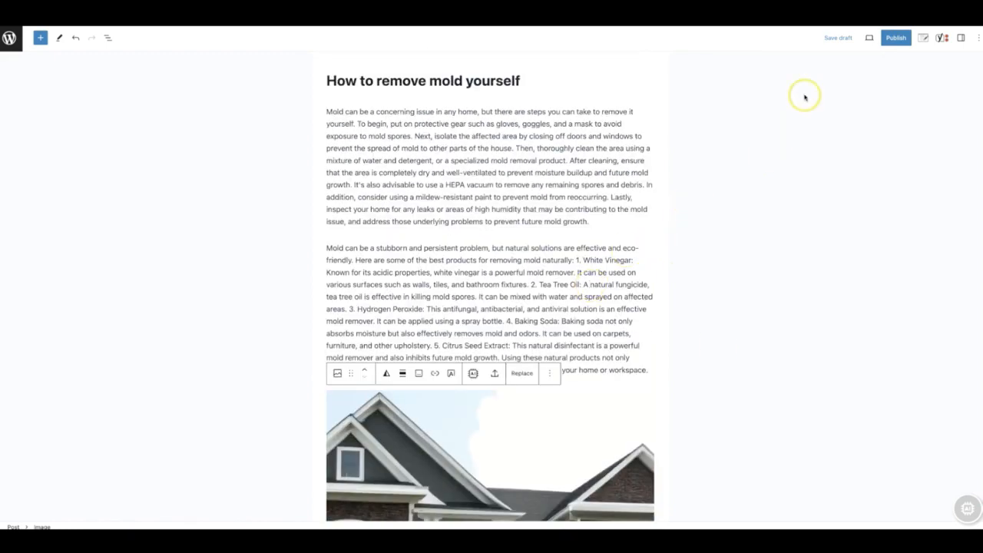
left_click(834, 38)
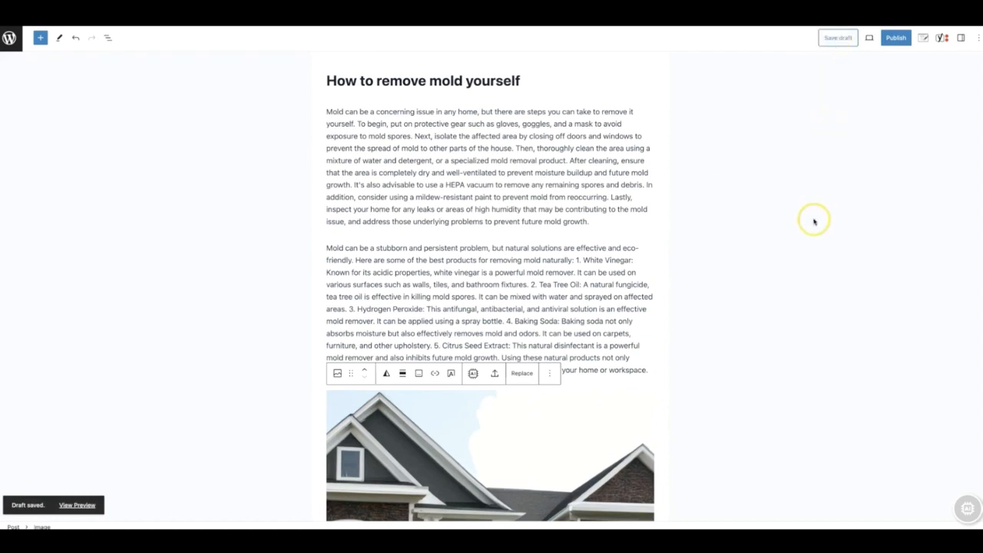
Ask SaiyBot by voice message to install the All in One SEO plugin and confirm that plugin for installation.
left_click(967, 509)
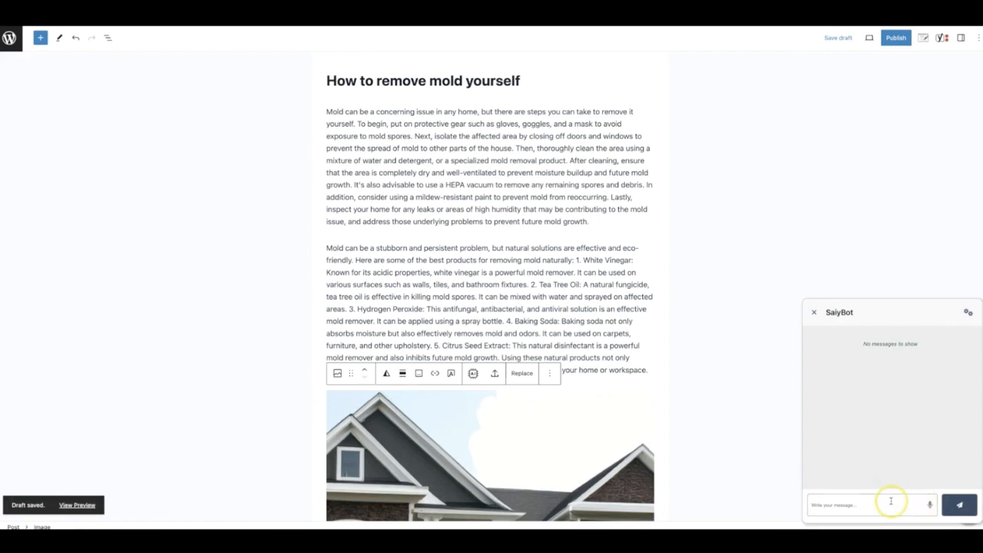
left_click(929, 506)
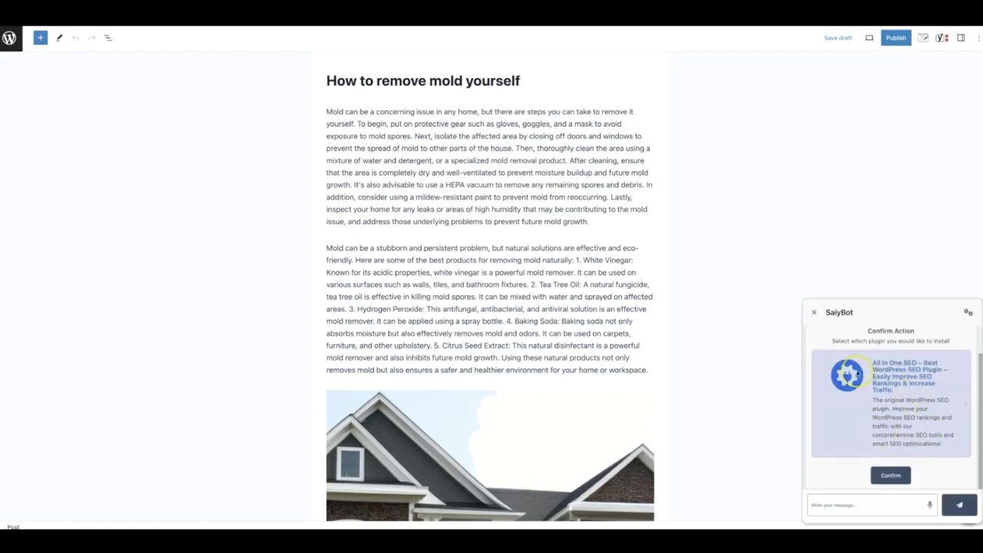
left_click(891, 474)
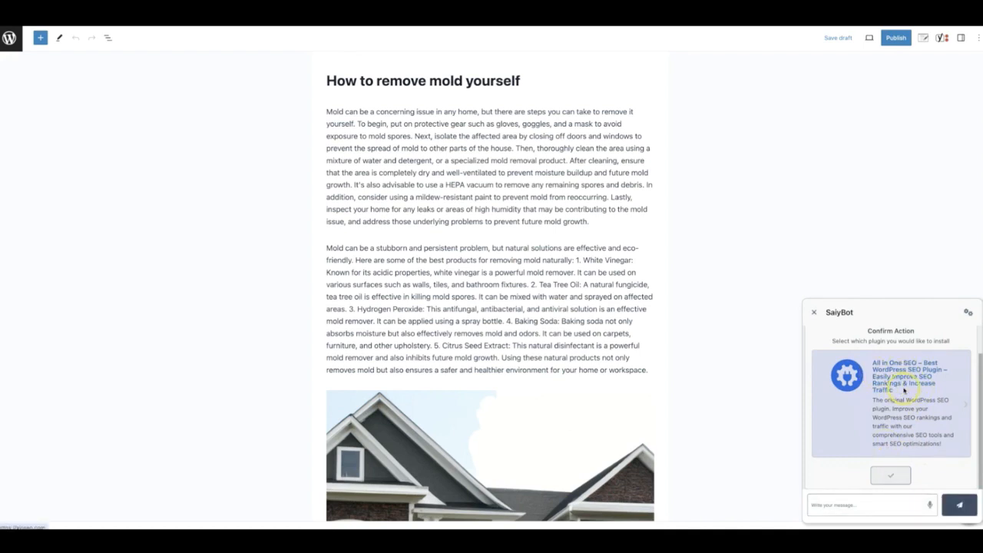
Leave the post editor and check the site's installed plugins list for All in One SEO.
left_click(12, 44)
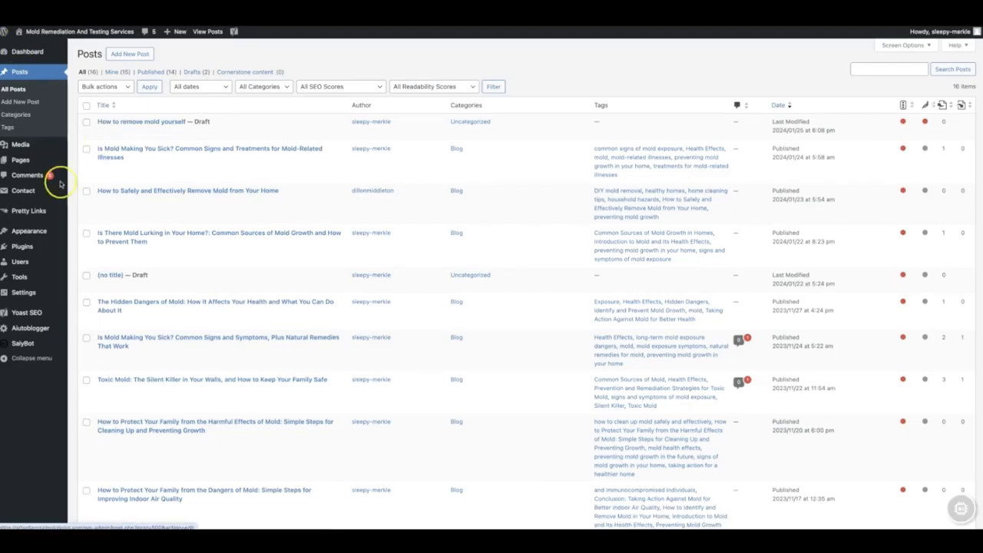
mouse_move(29, 250)
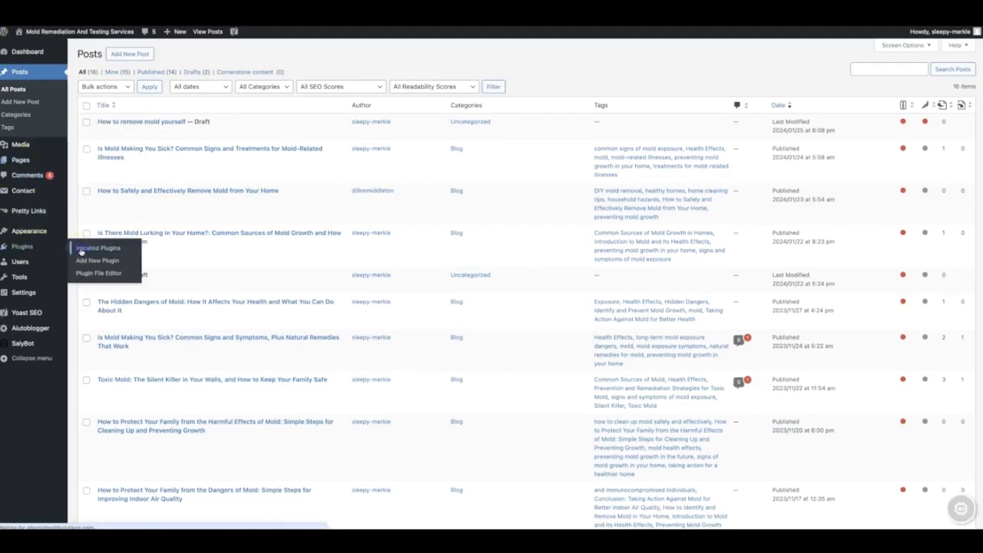
left_click(81, 248)
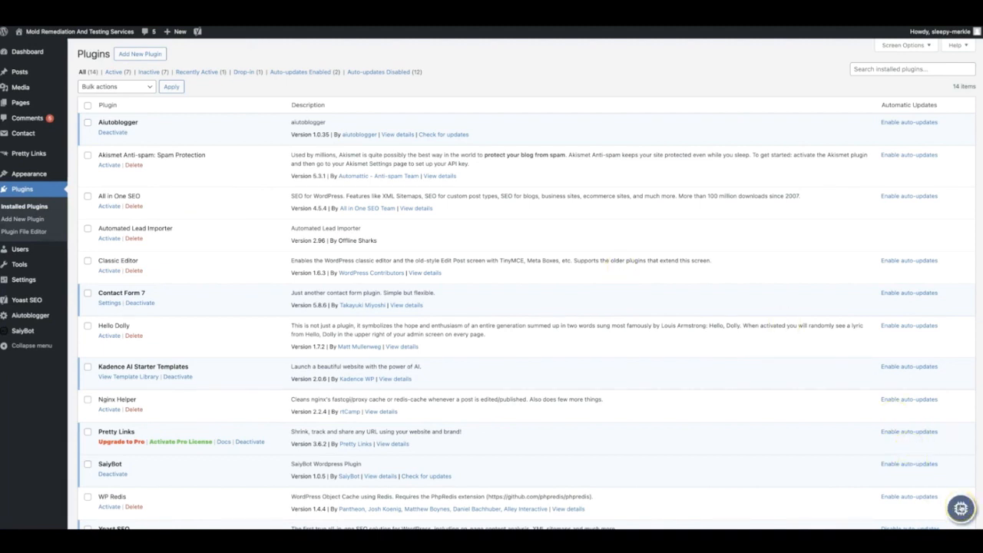
Open the SaiyBot chat on the installed plugins page and start recording a voice message.
left_click(960, 508)
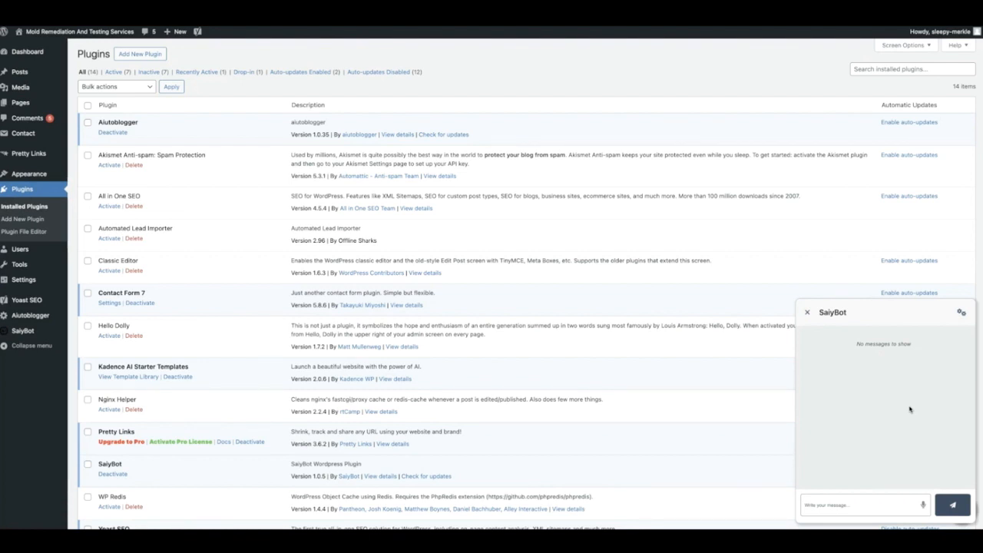
left_click(924, 504)
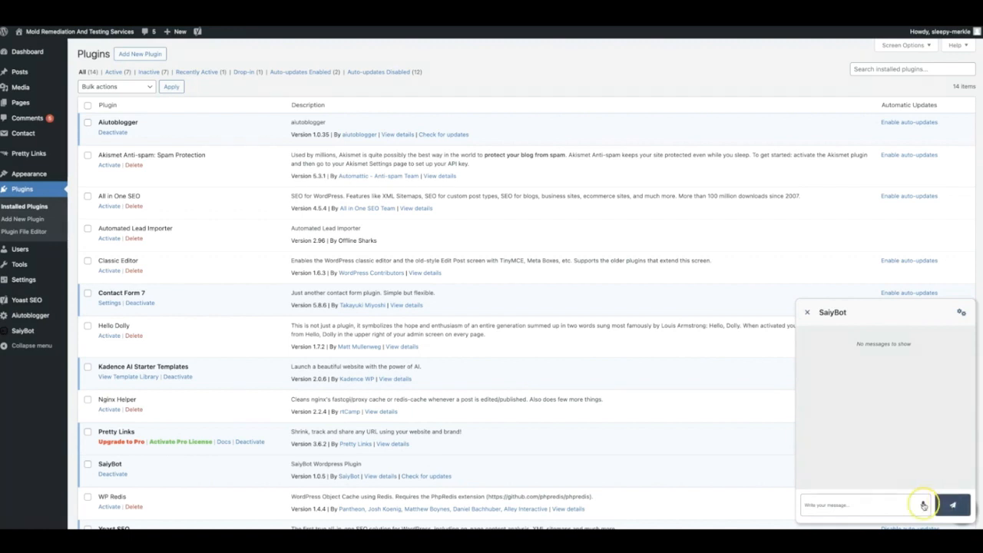